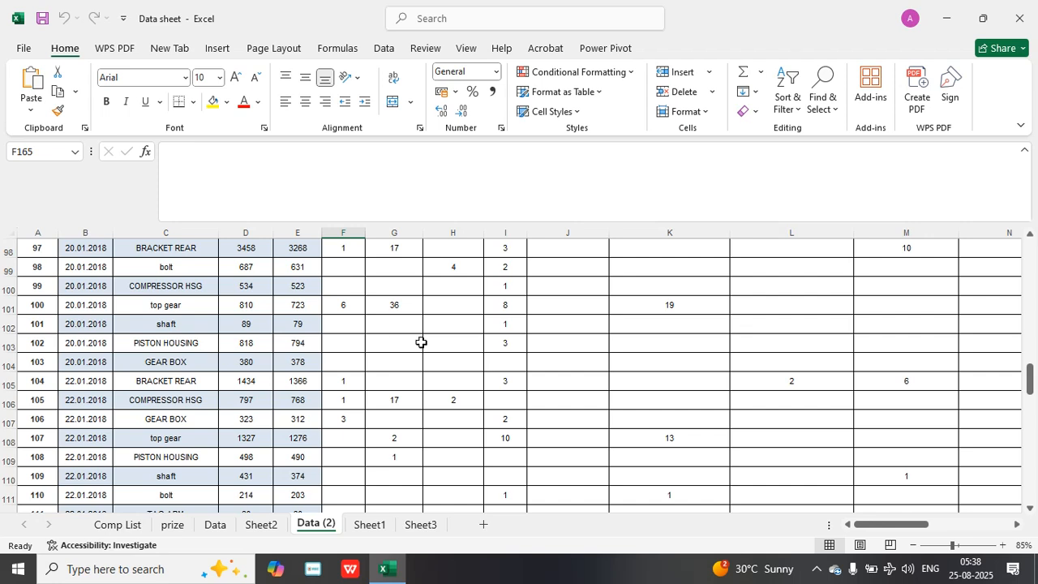
- Load the CNC table from the Data (2) sheet into the Power Query Editor
scroll(398, 356, "up", 20)
scroll(400, 358, "up", 4)
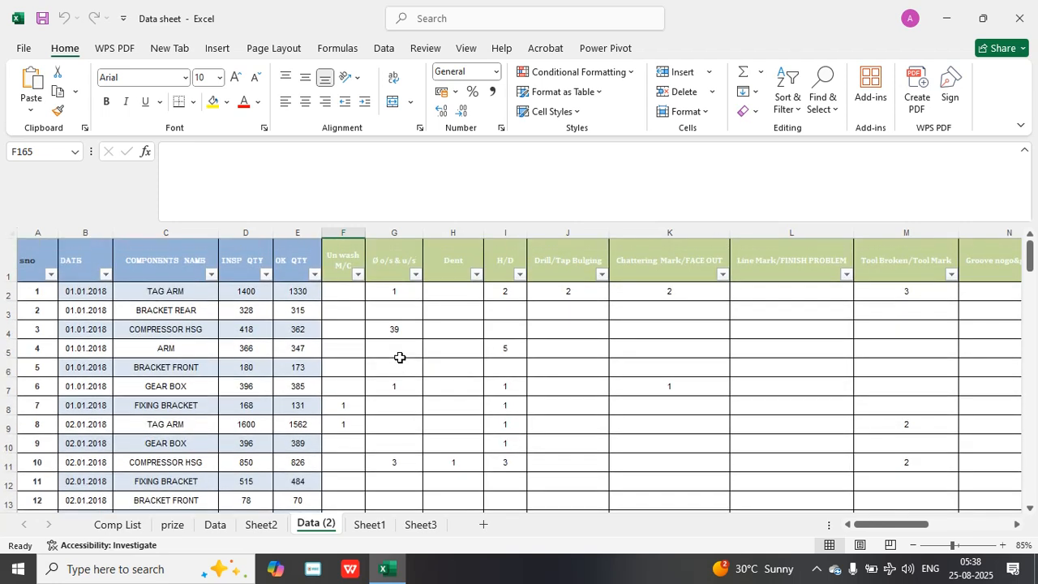
left_click(333, 400)
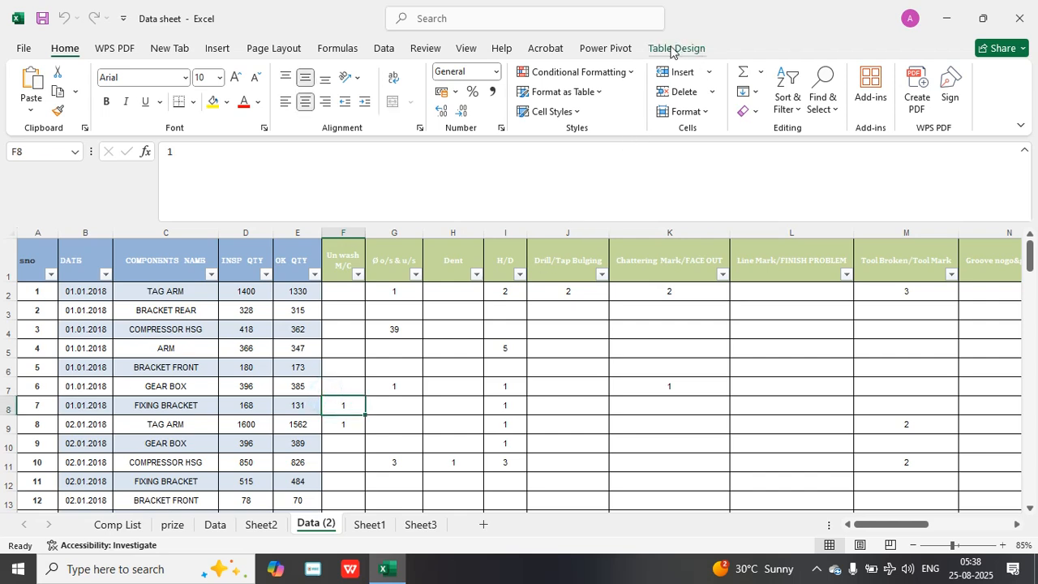
left_click(607, 49)
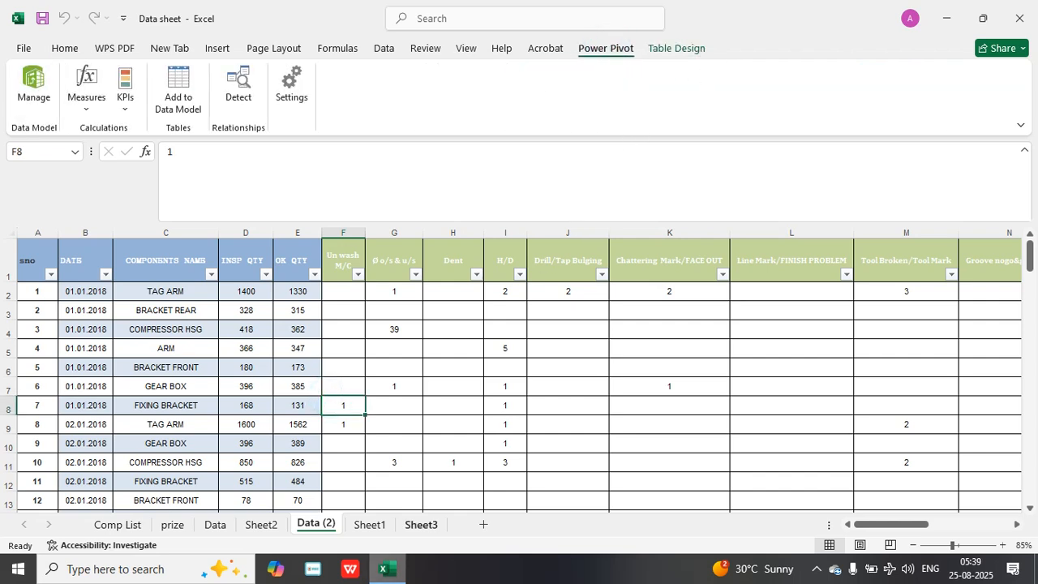
left_click(673, 50)
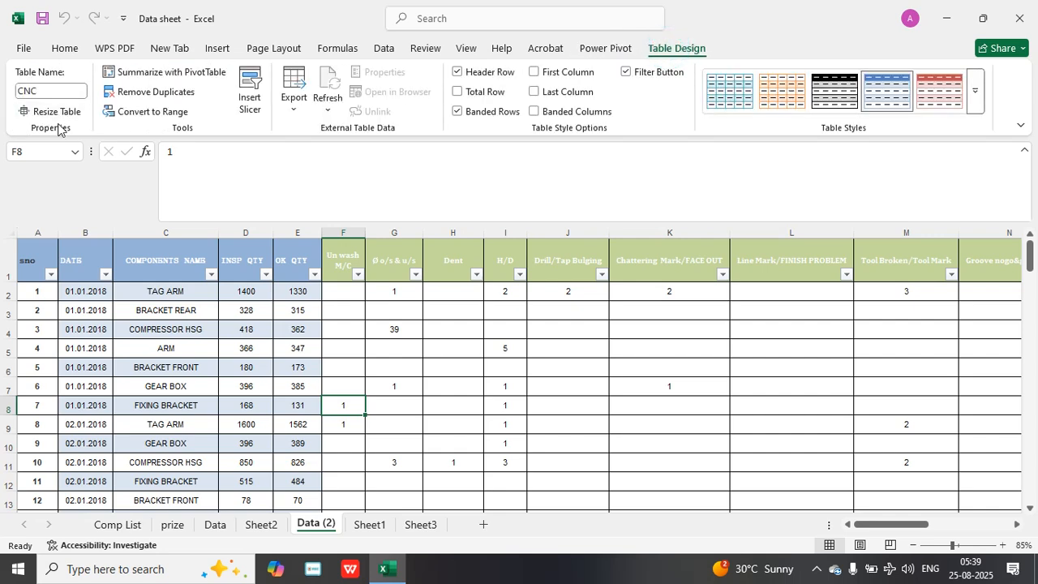
left_click(610, 50)
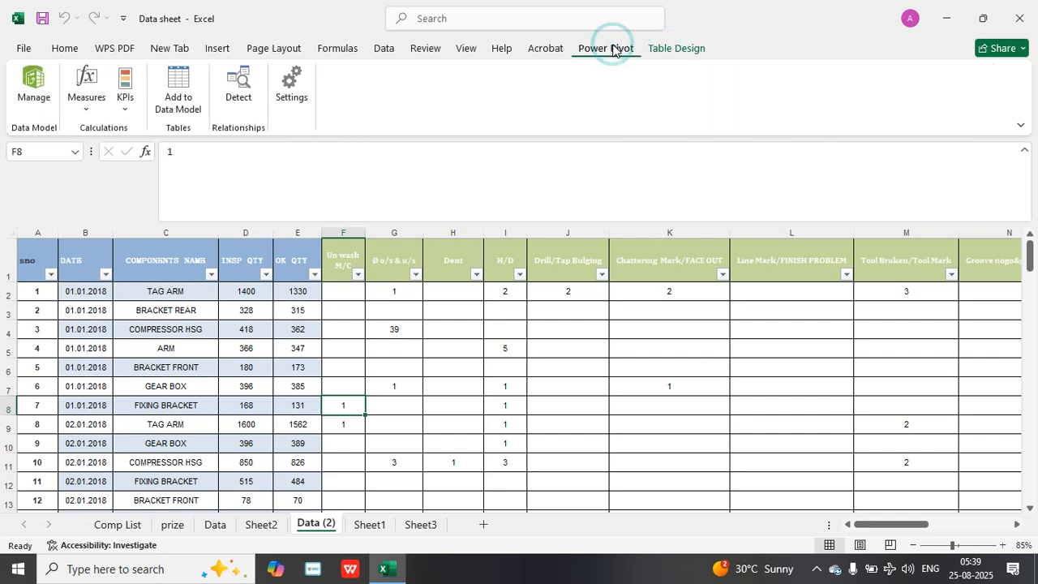
left_click(384, 54)
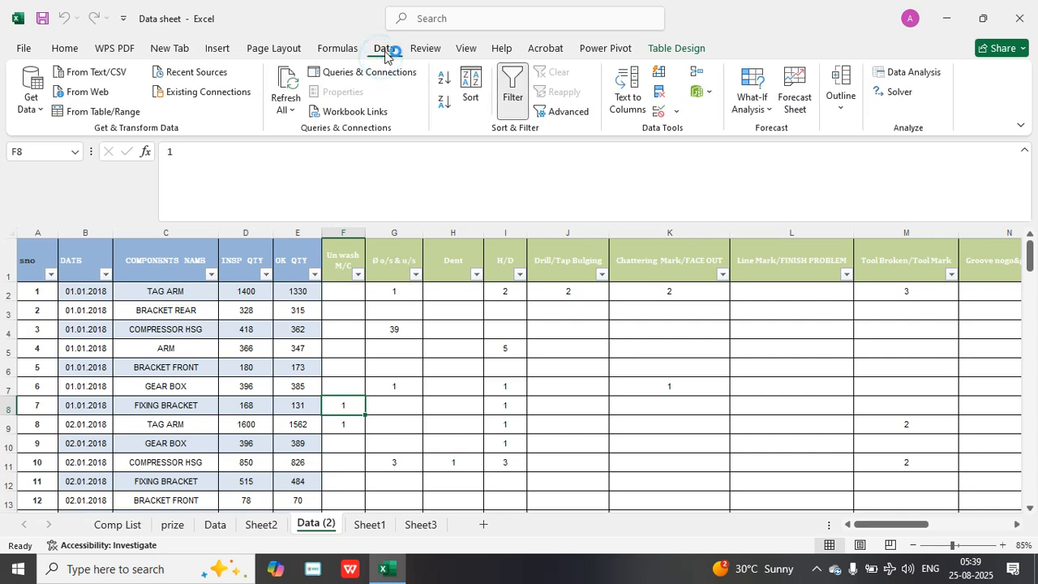
left_click(111, 117)
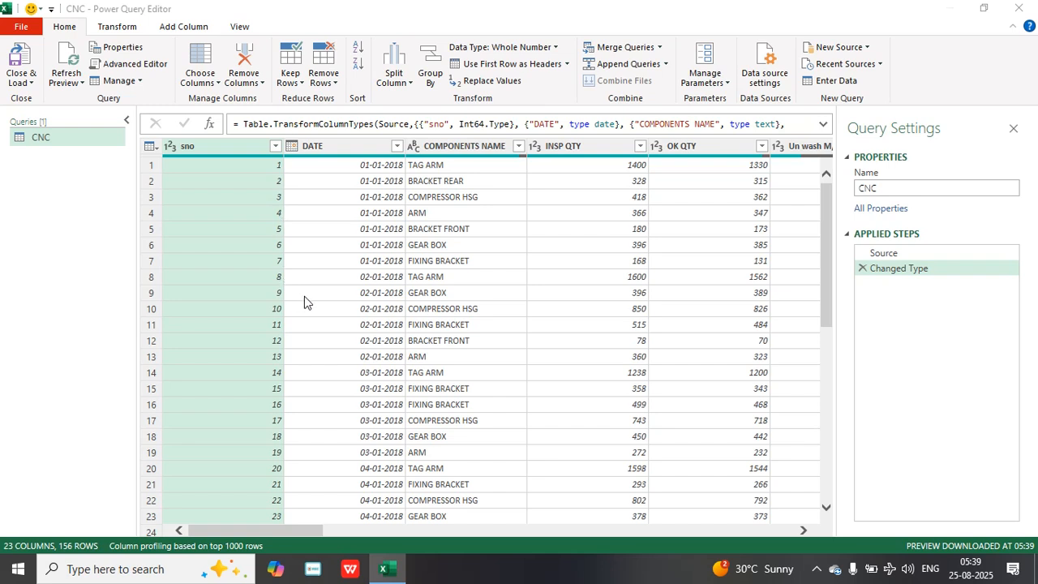
- Remove the sno column from the CNC query
right_click(72, 138)
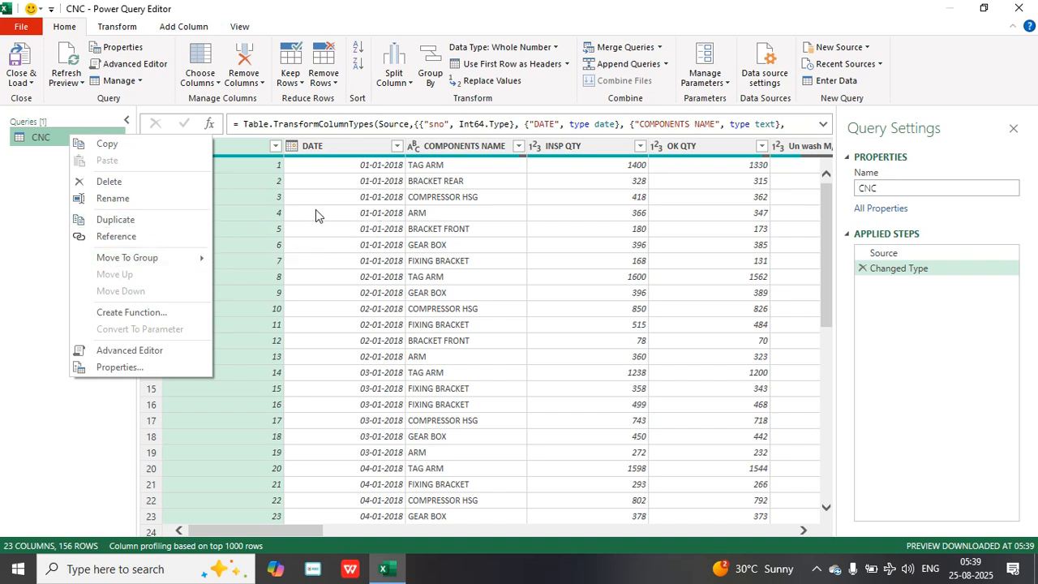
left_click(20, 262)
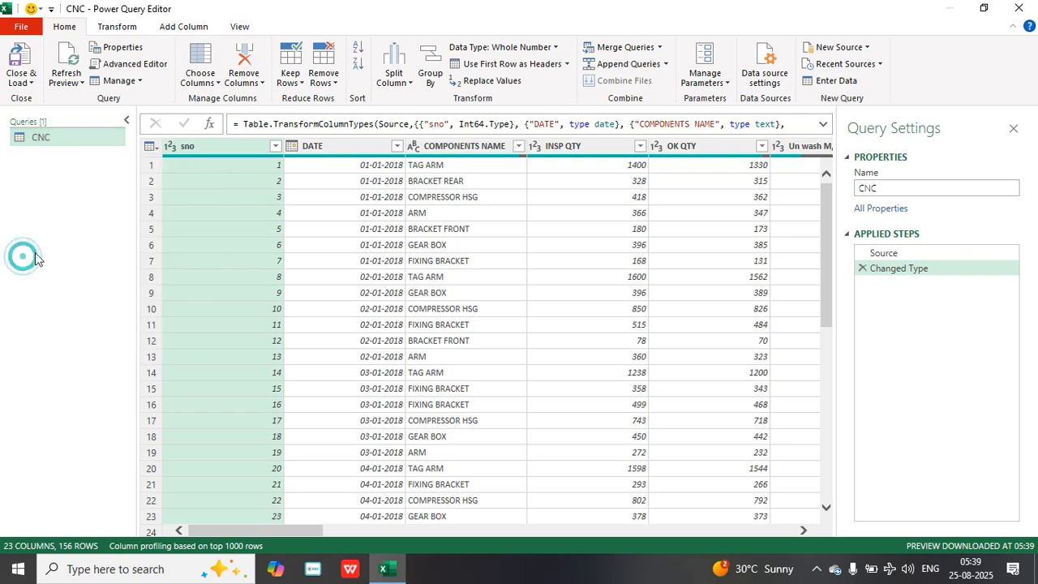
right_click(218, 146)
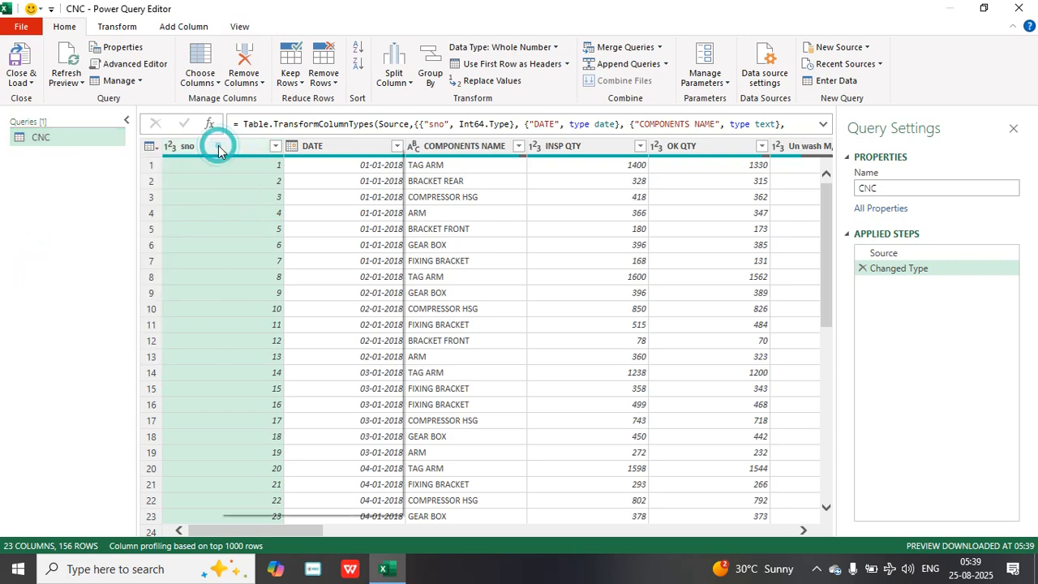
left_click(250, 174)
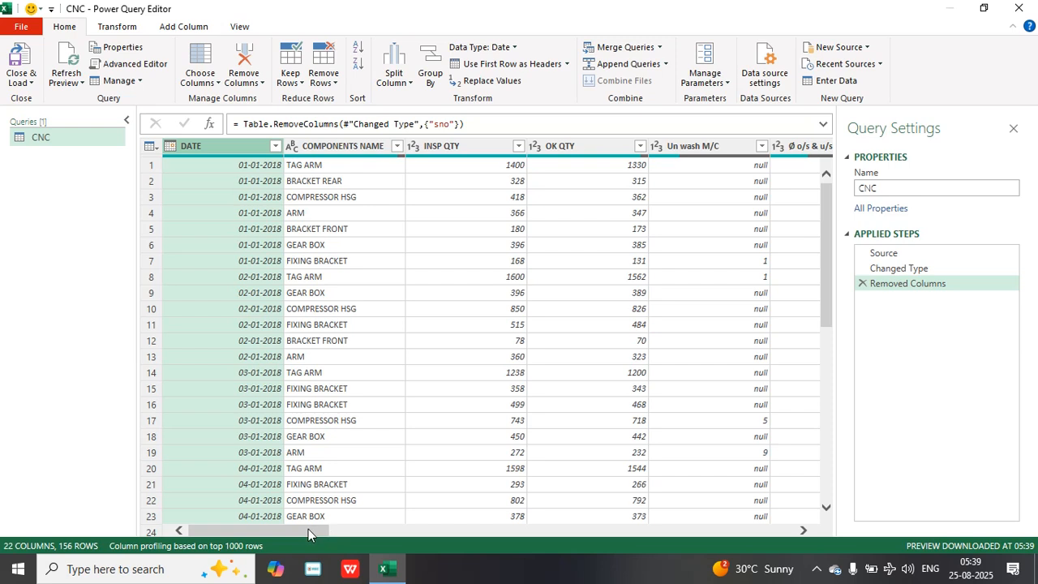
- Create a reference of the CNC query and rename the new query "loga"
right_click(68, 143)
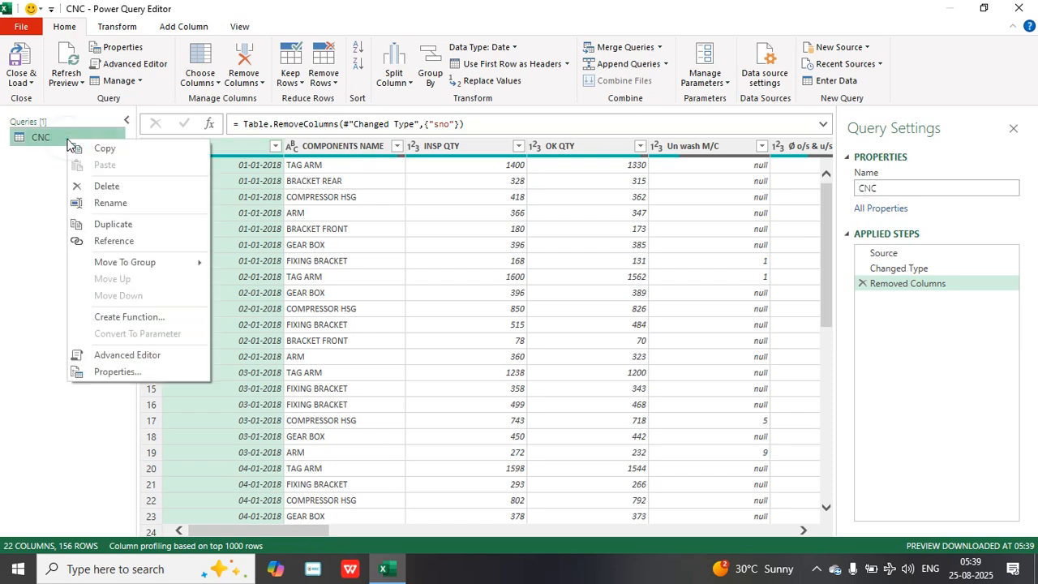
left_click(121, 241)
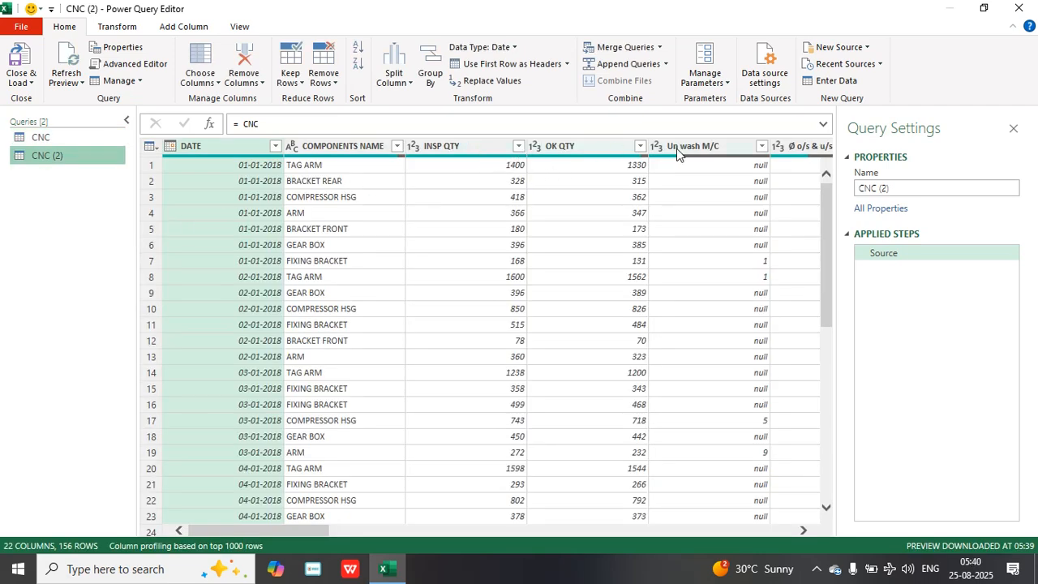
right_click(53, 160)
left_click(94, 220)
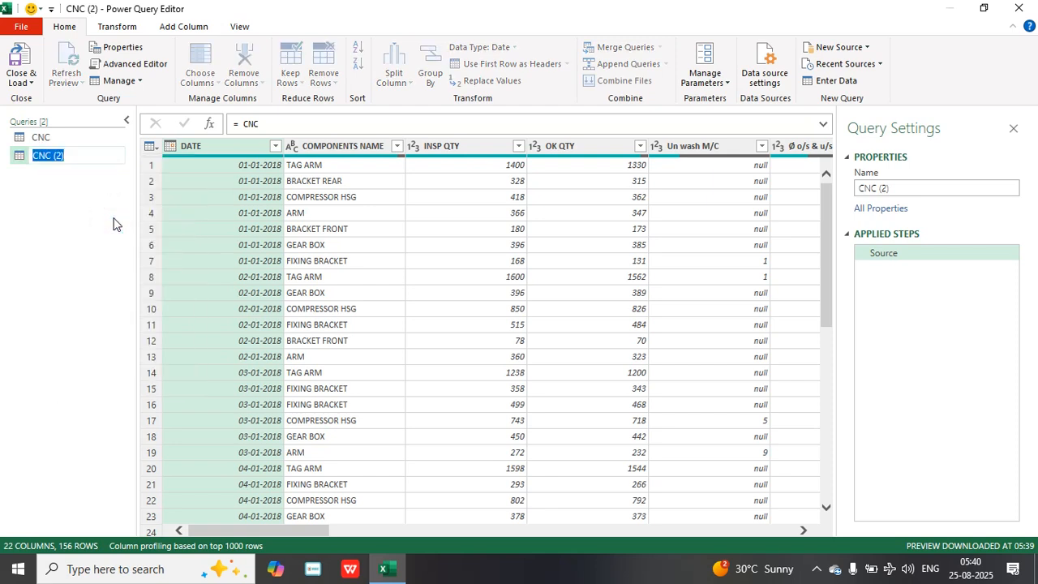
key("BackSpace")
key("Return")
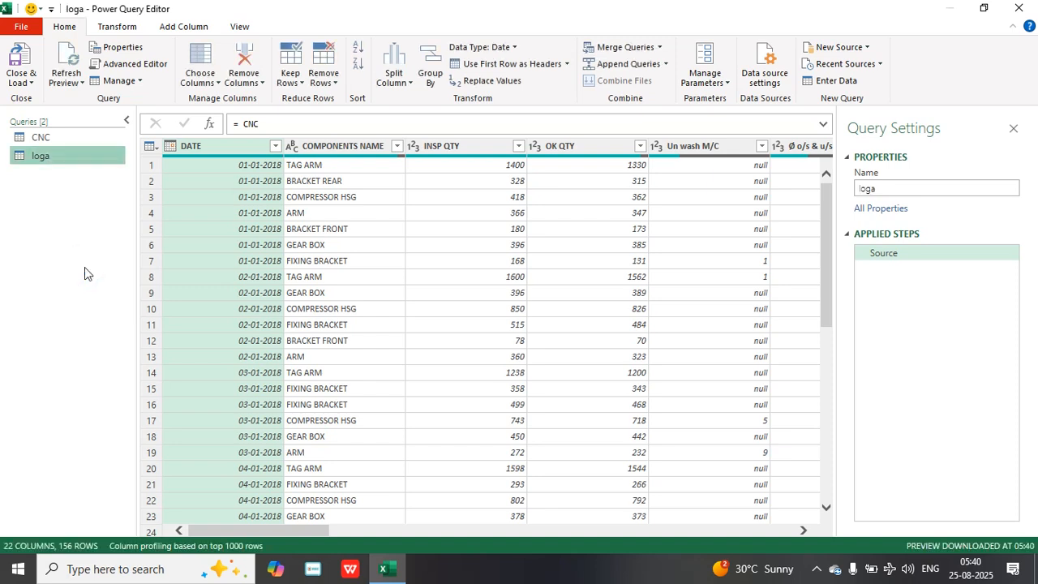
- Remove the INSP QTY and OK QTY columns from the loga query
left_click(495, 144)
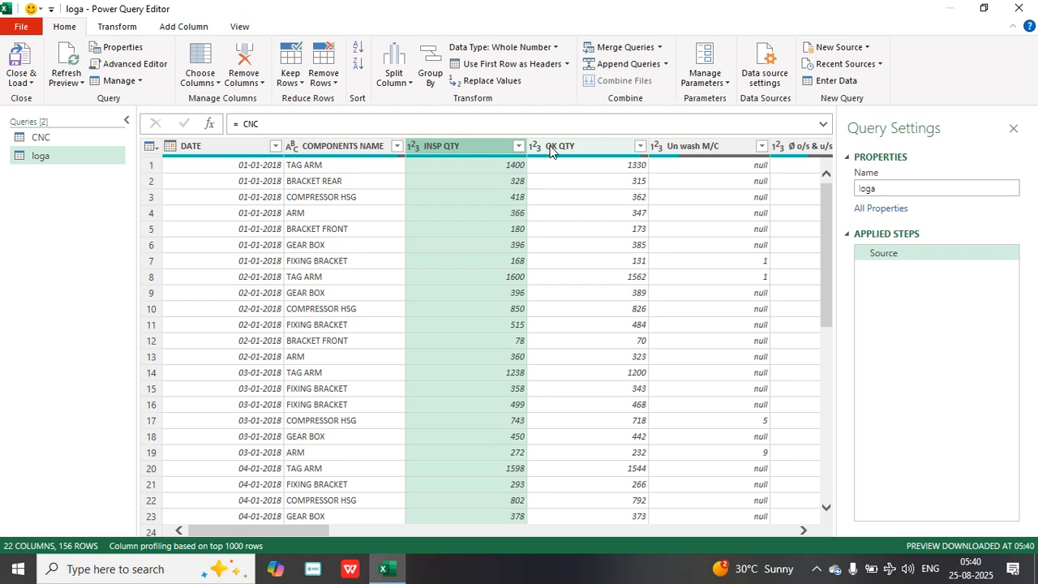
left_click(549, 150)
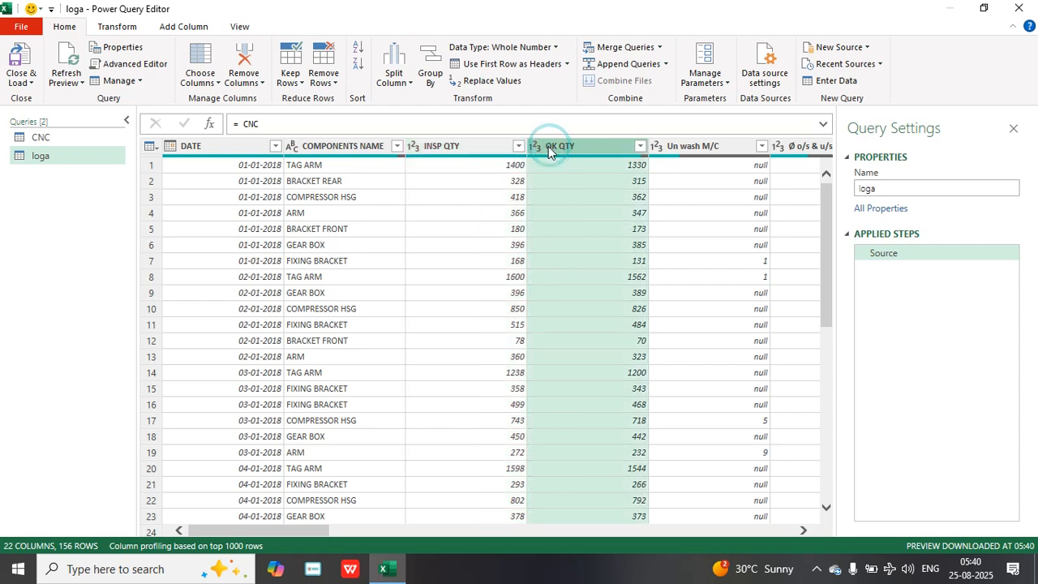
left_click(494, 150, "ctrl")
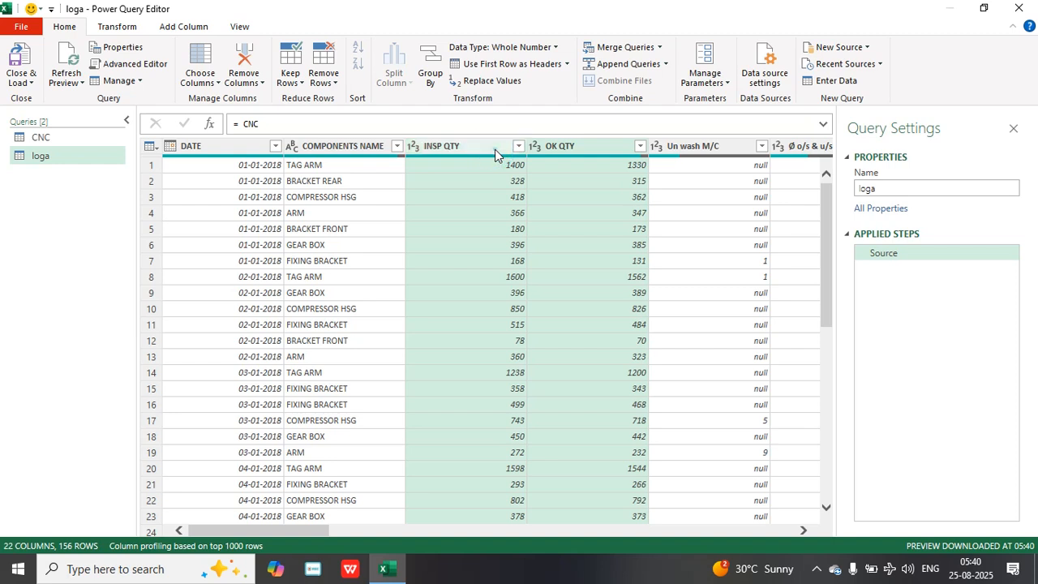
right_click(494, 149)
left_click(566, 180)
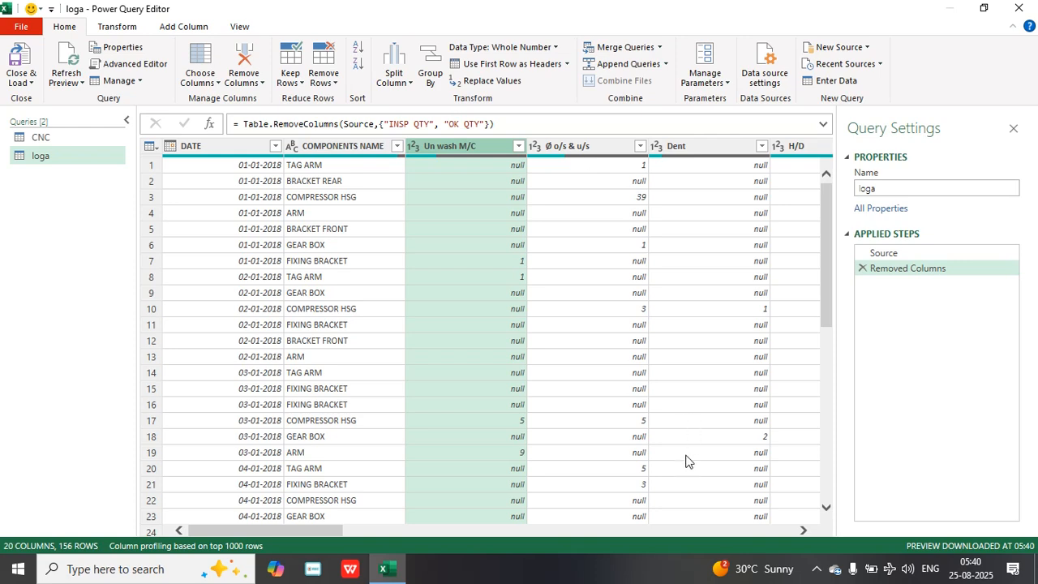
- Unpivot all defect columns, from Un wash M/C through Balancing not ok, into attribute and value columns
scroll(312, 533, "right", 10)
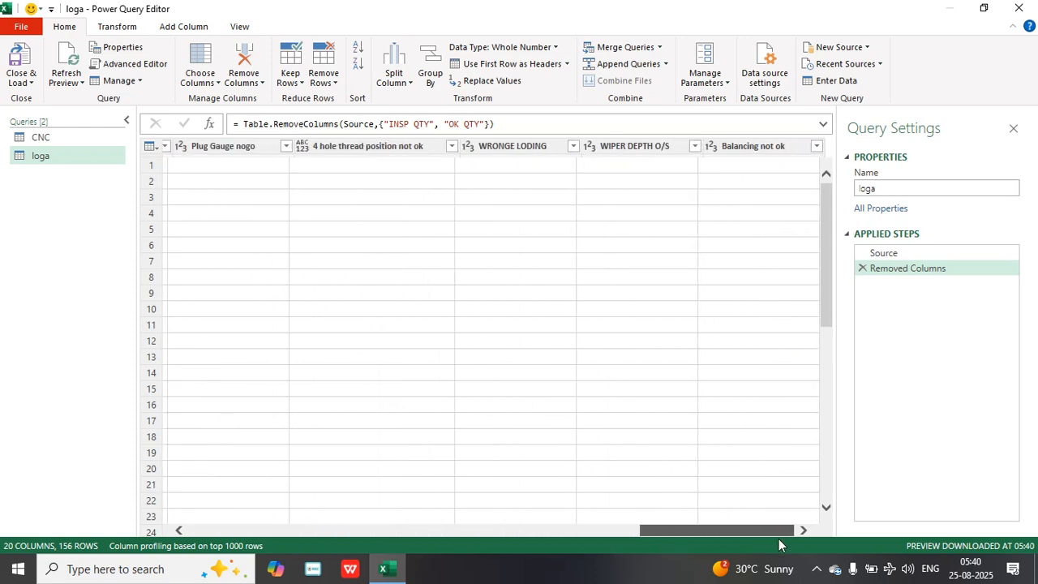
key("ctrl+a")
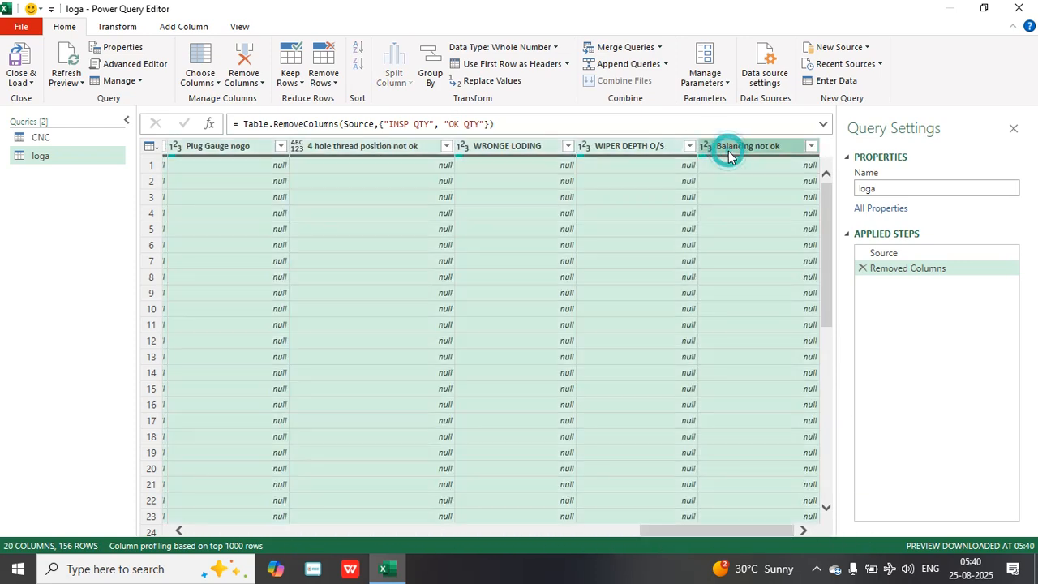
right_click(727, 152)
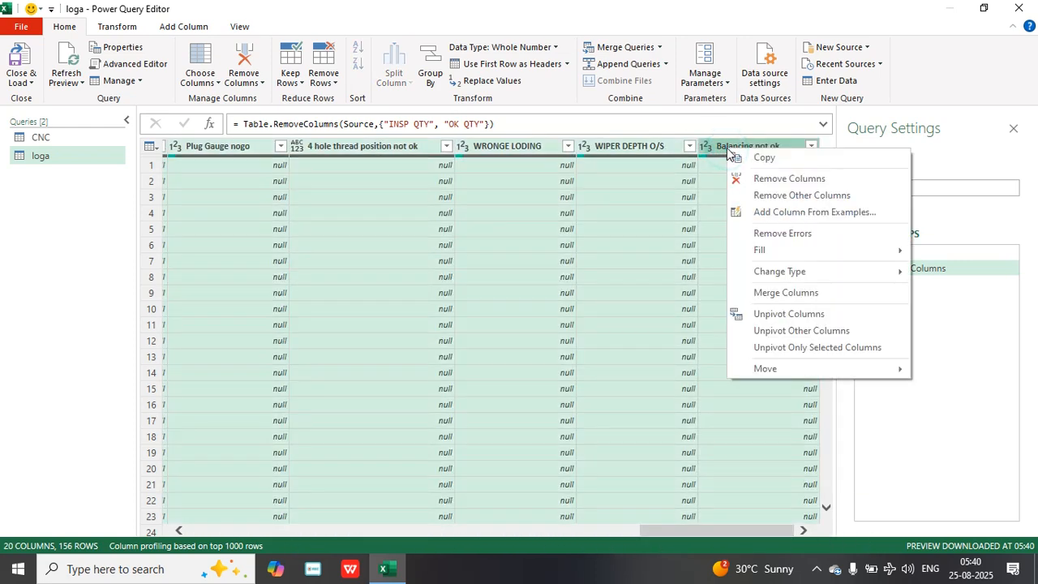
left_click(805, 316)
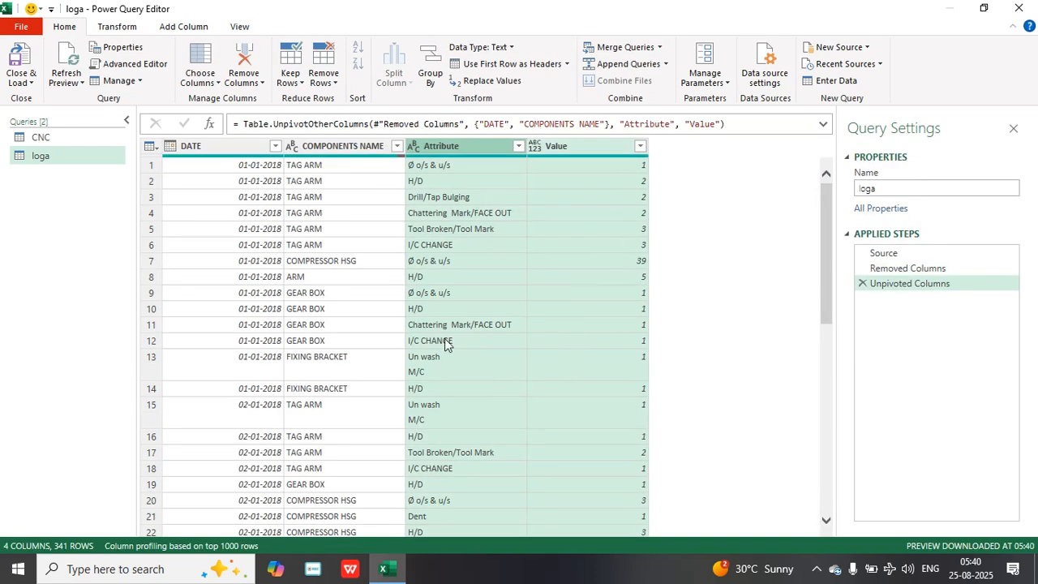
- Start an advanced Group By on the unpivoted data, with COMPONENTS NAME and Attribute as the grouping columns
scroll(337, 312, "down", 6)
scroll(336, 312, "down", 9)
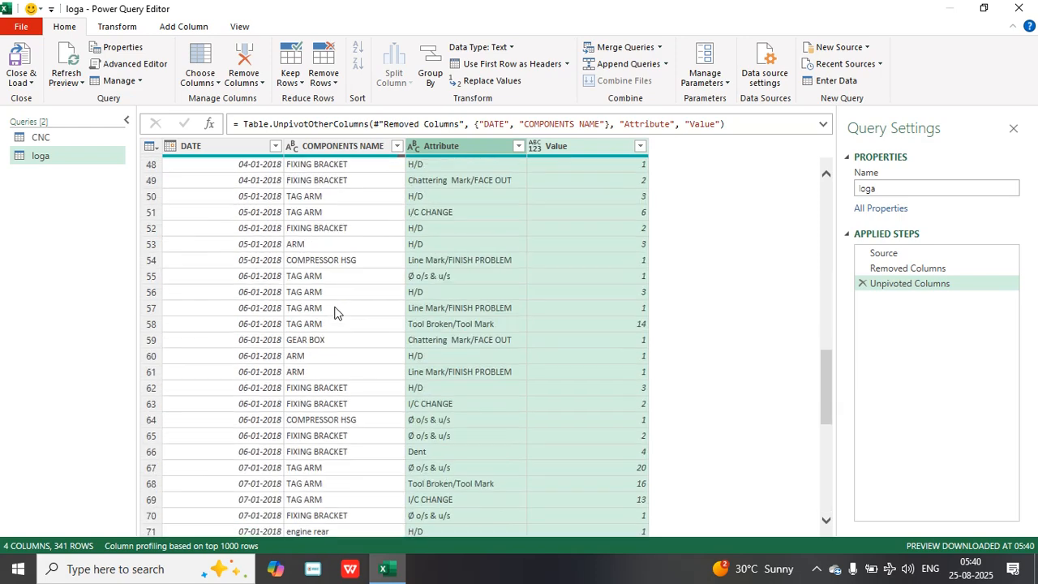
scroll(336, 312, "down", 9)
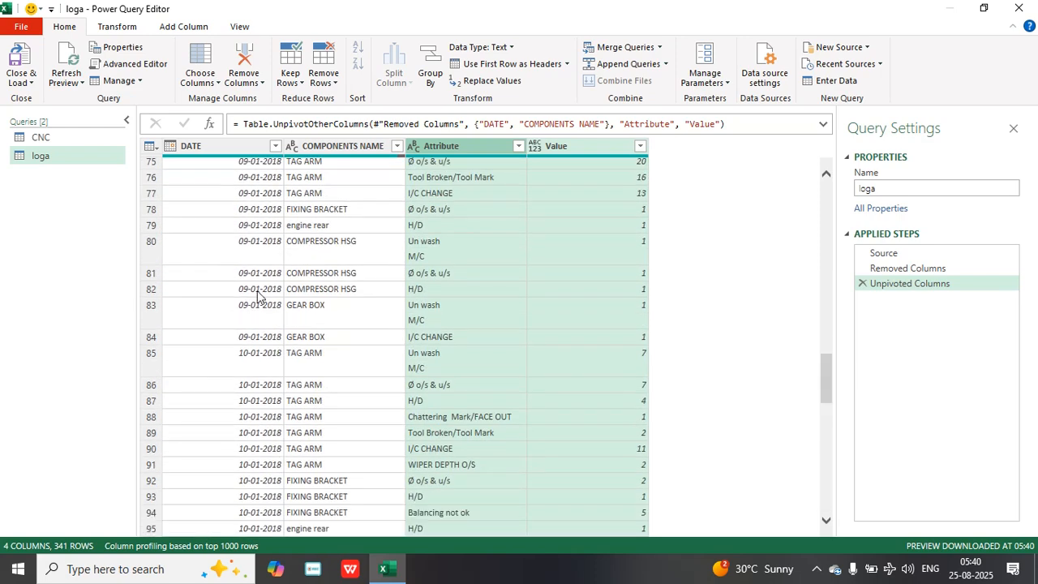
scroll(267, 297, "up", 20)
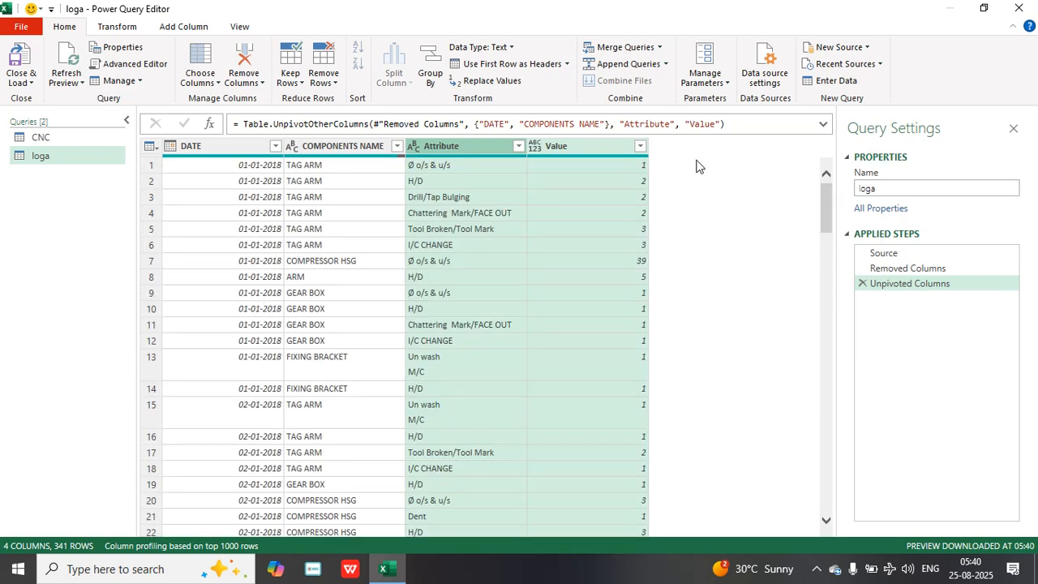
left_click(434, 70)
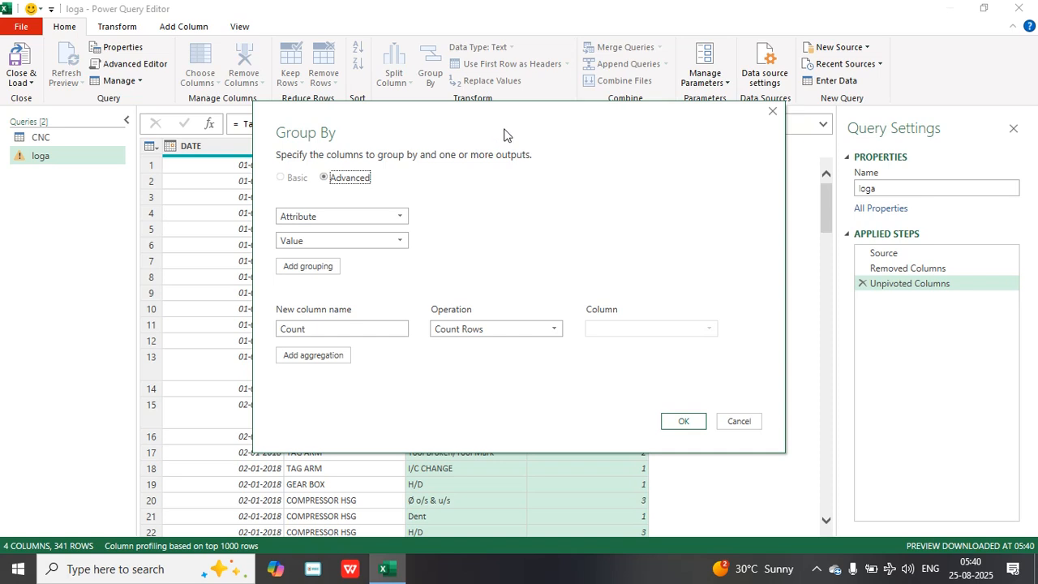
left_click_drag(502, 129, 608, 161)
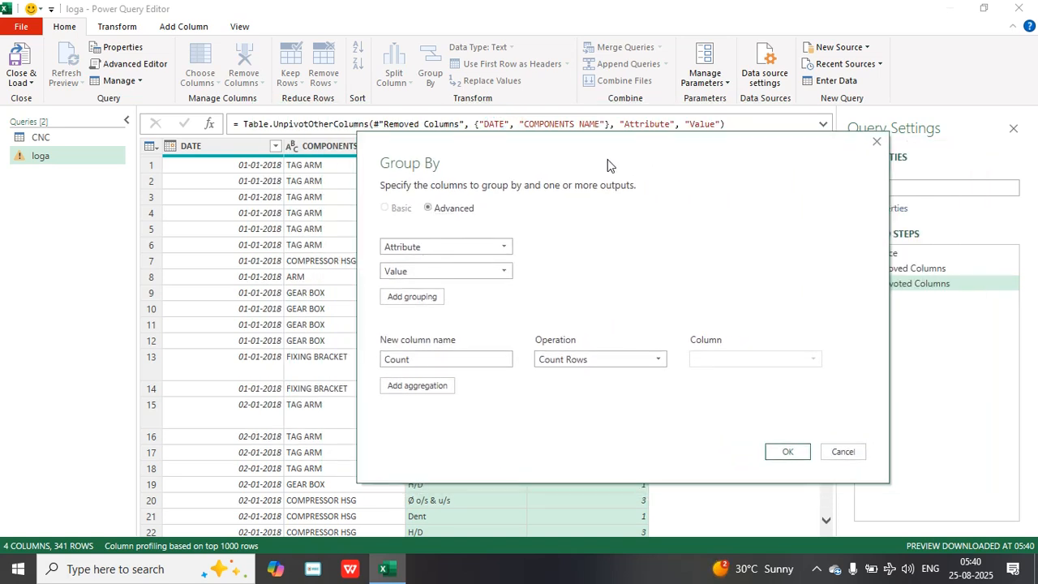
left_click(446, 248)
left_click(445, 277)
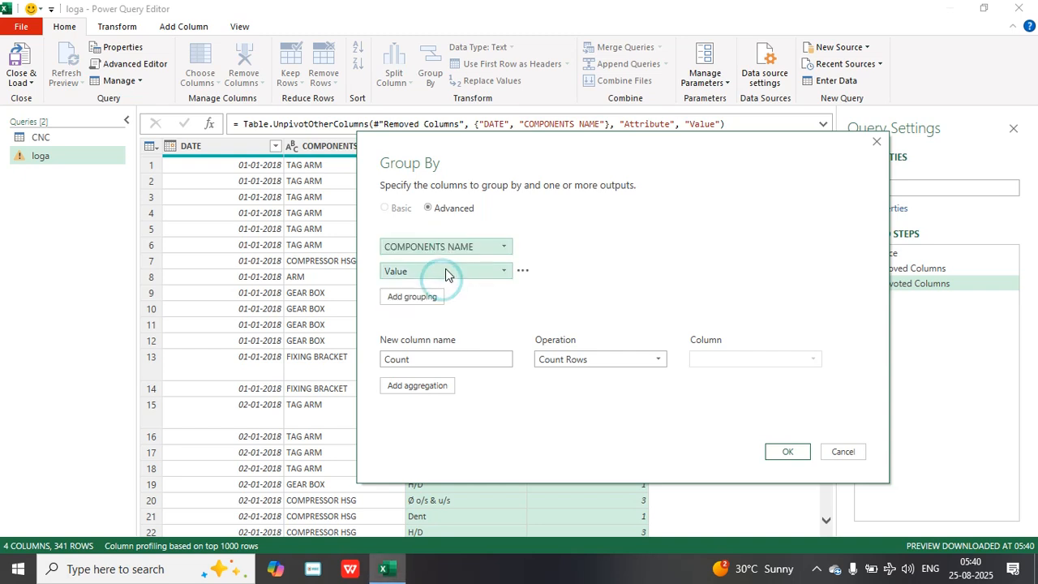
left_click(445, 273)
left_click(444, 318)
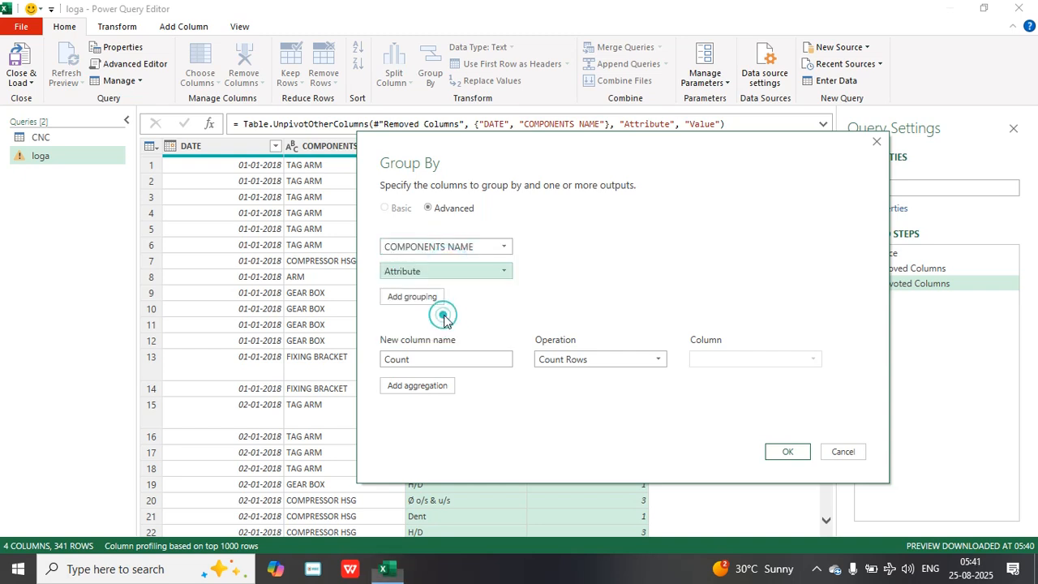
- Name the aggregated column "sun", make it the Sum of the Value column, and apply the grouping
double_click(431, 358)
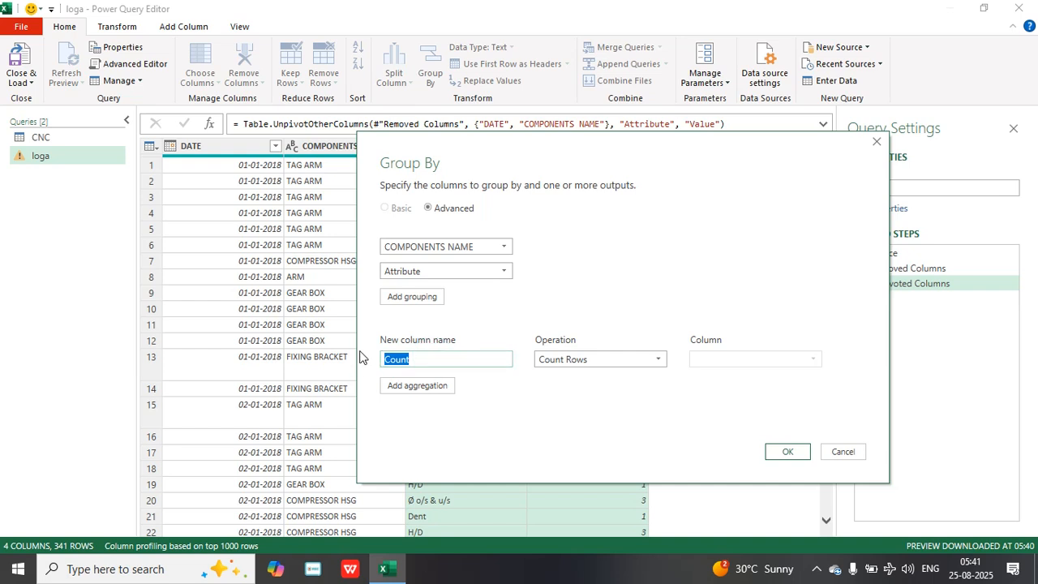
type("d")
type("s")
type("un")
left_click(562, 360)
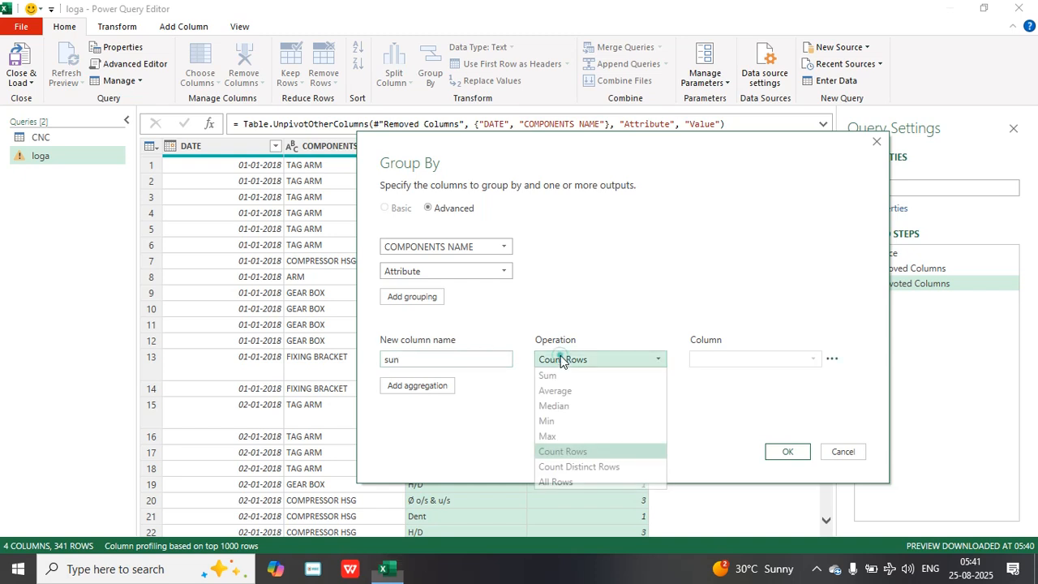
left_click(568, 374)
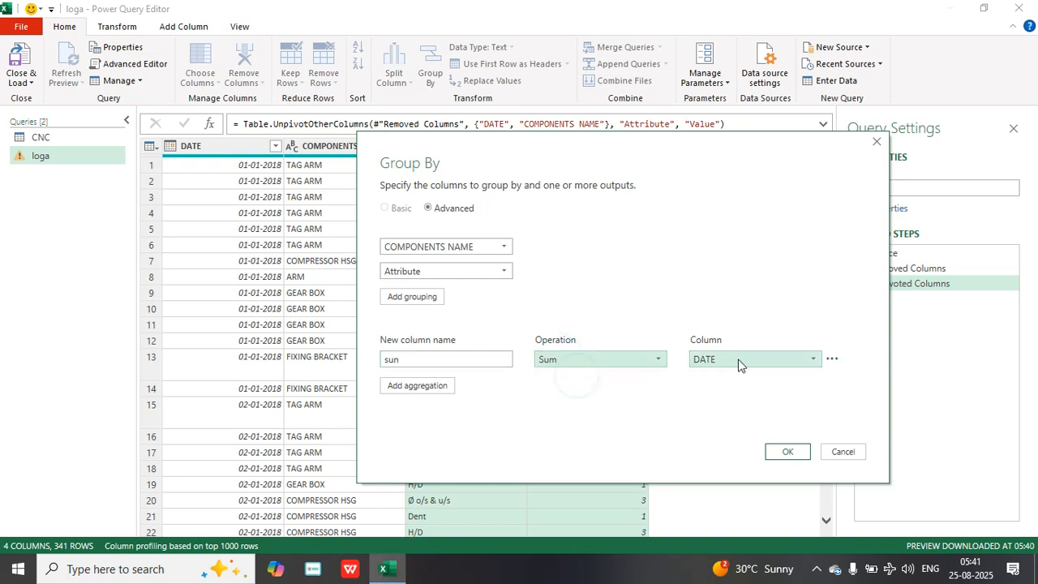
left_click(740, 360)
left_click(732, 421)
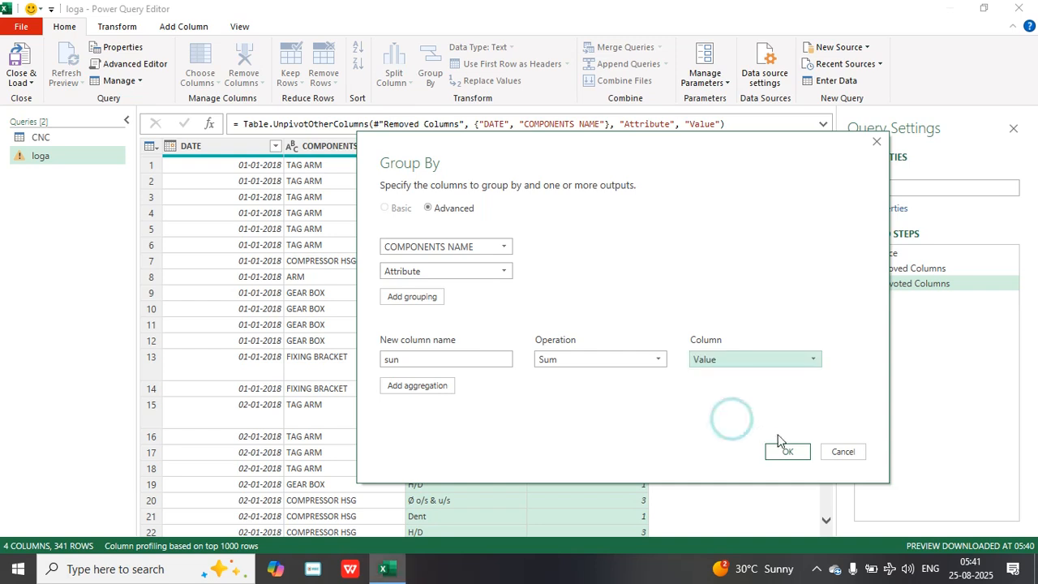
left_click(784, 452)
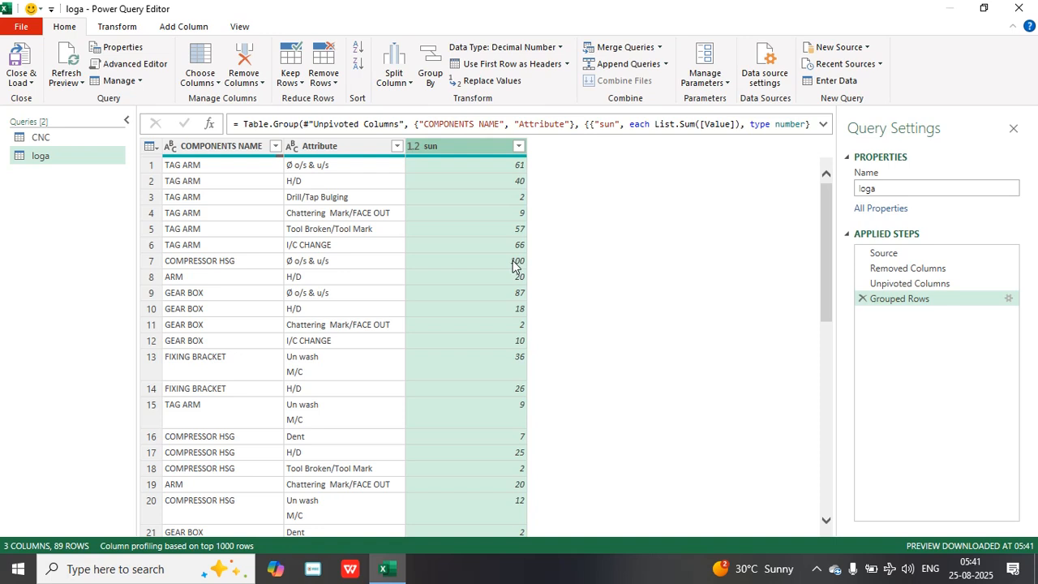
- Compare the loga query's unpivoted rows with its grouped result, and look through the summed rows per component and defect
left_click(939, 284)
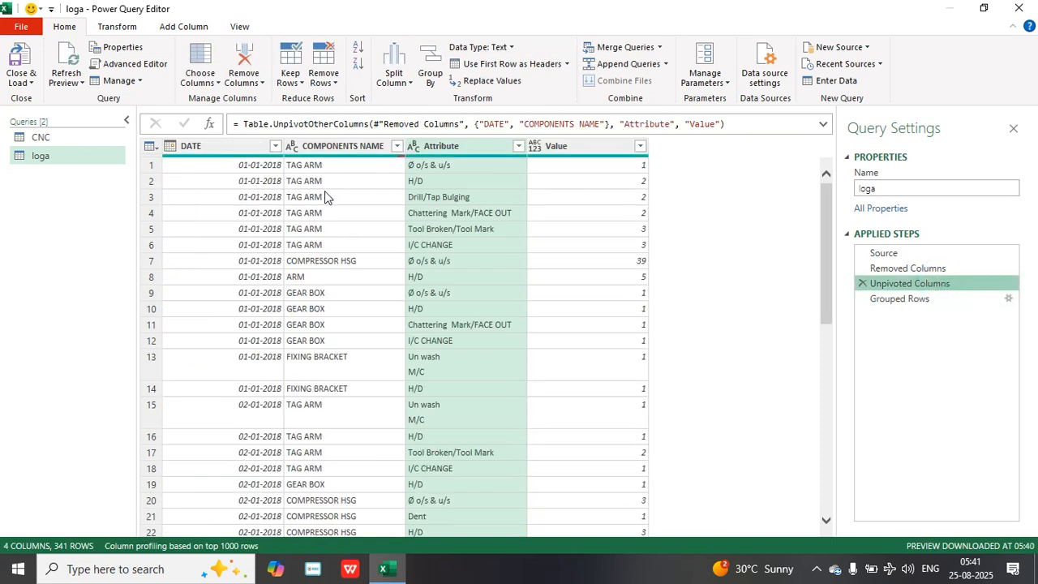
left_click(910, 299)
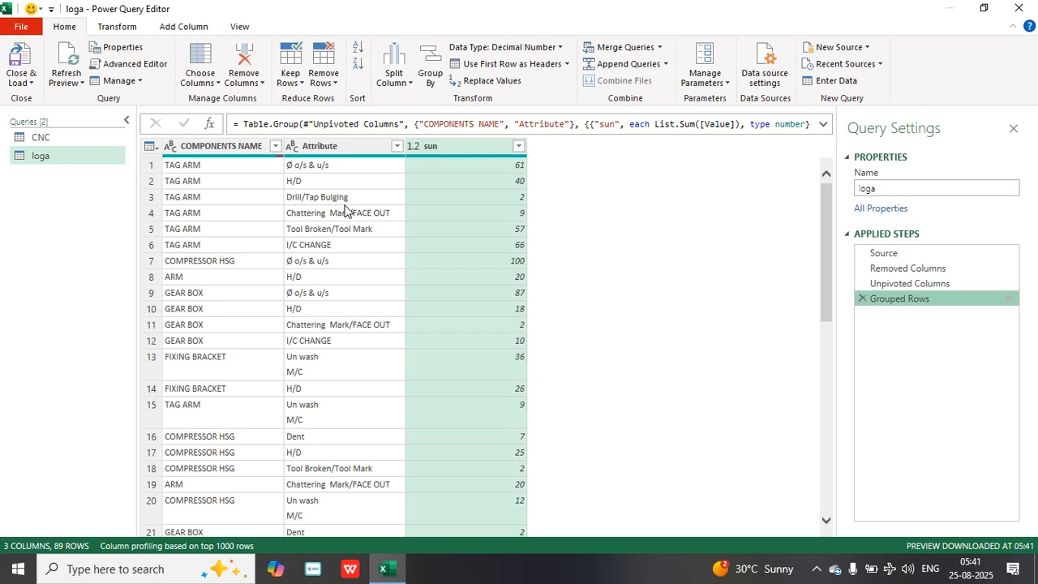
scroll(500, 239, "down", 10)
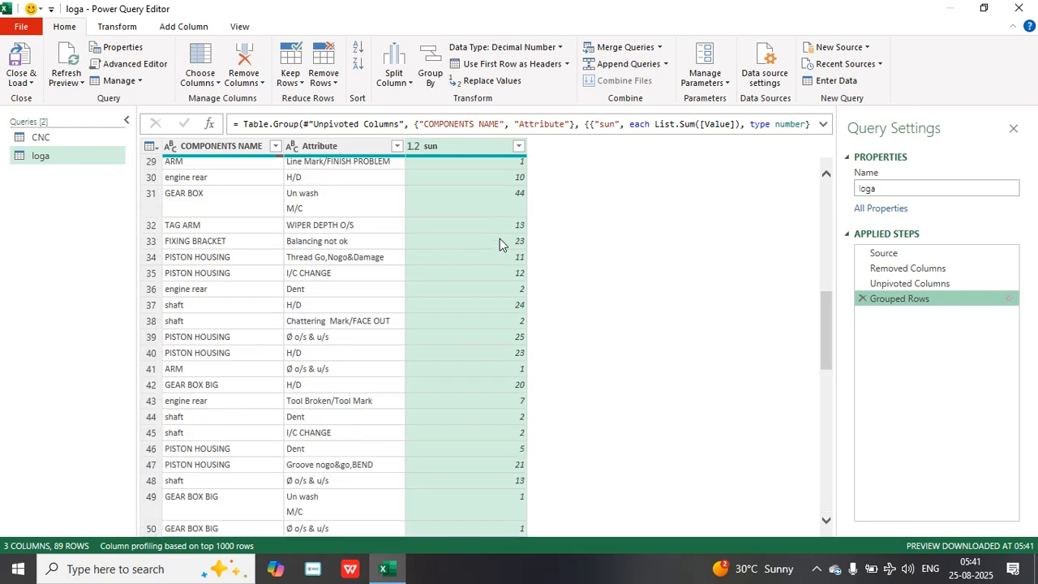
scroll(500, 239, "up", 10)
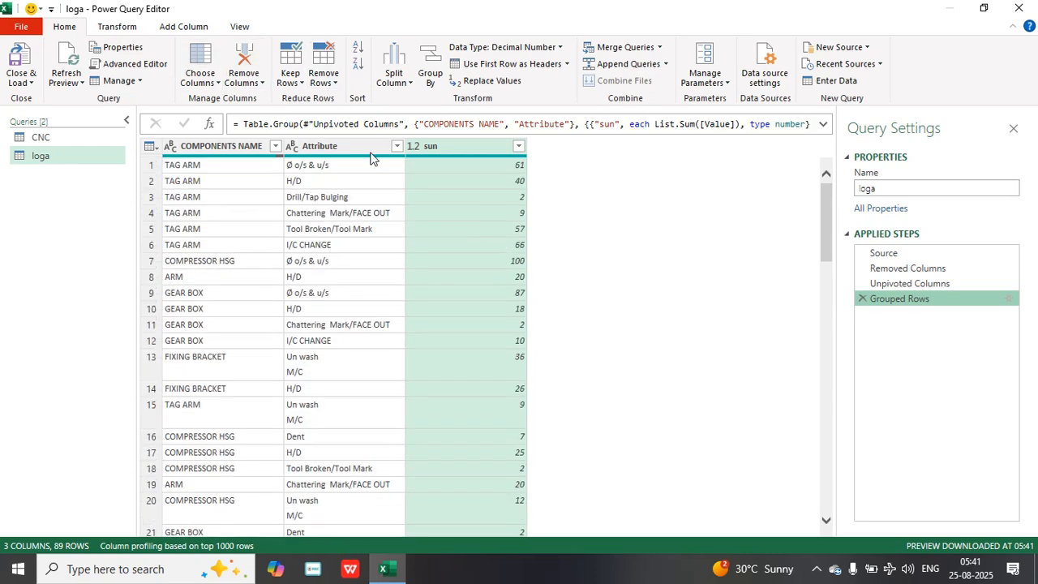
- Close the query editor, load the grouped loga query into the workbook, and review the loaded table's rows
left_click(30, 83)
left_click(40, 98)
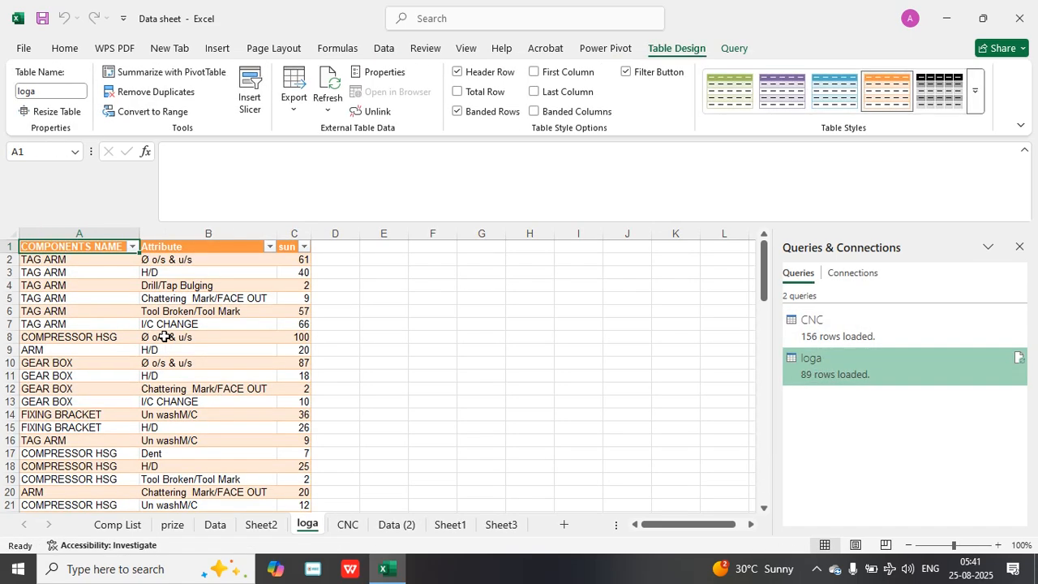
scroll(102, 336, "down", 18)
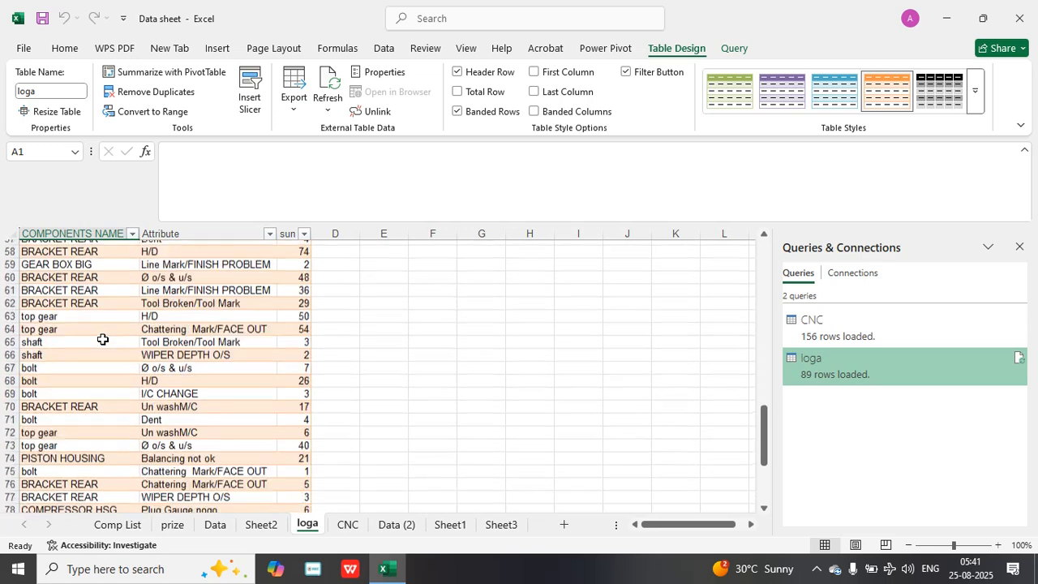
scroll(103, 332, "up", 18)
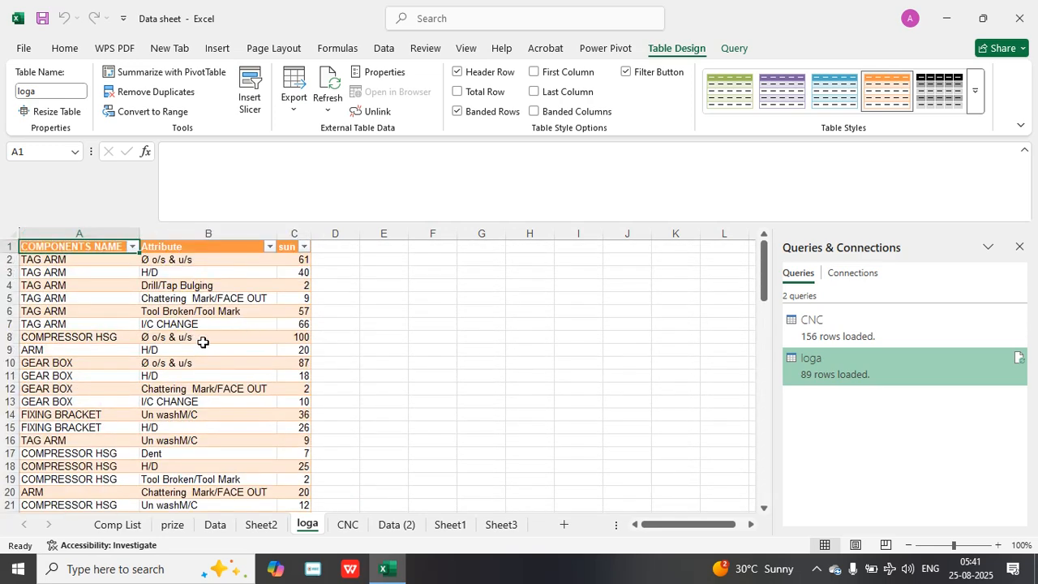